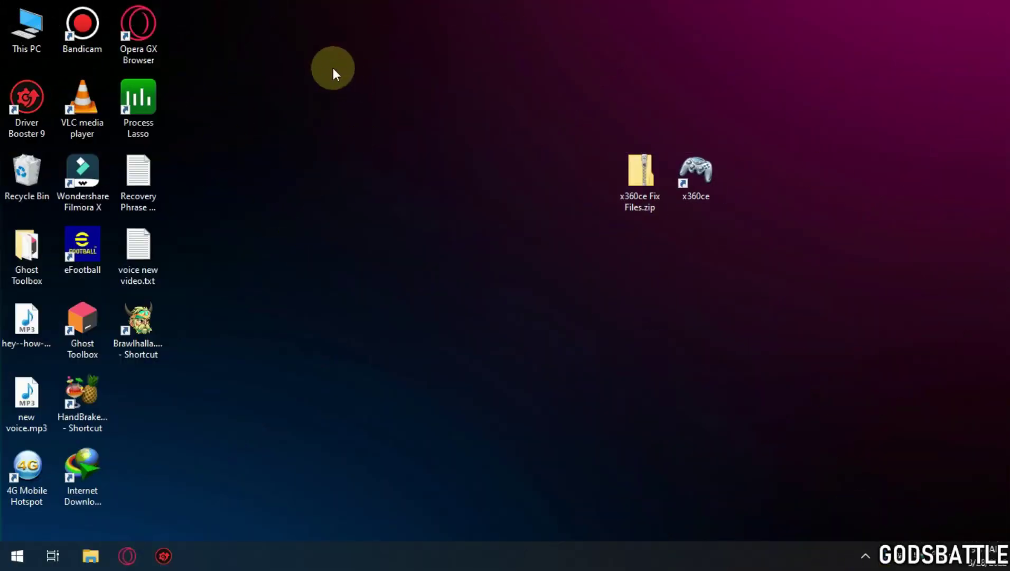
Step: Refresh the desktop, move the x360ce shortcut up, and run it as administrator
right_click(446, 95)
left_click(476, 138)
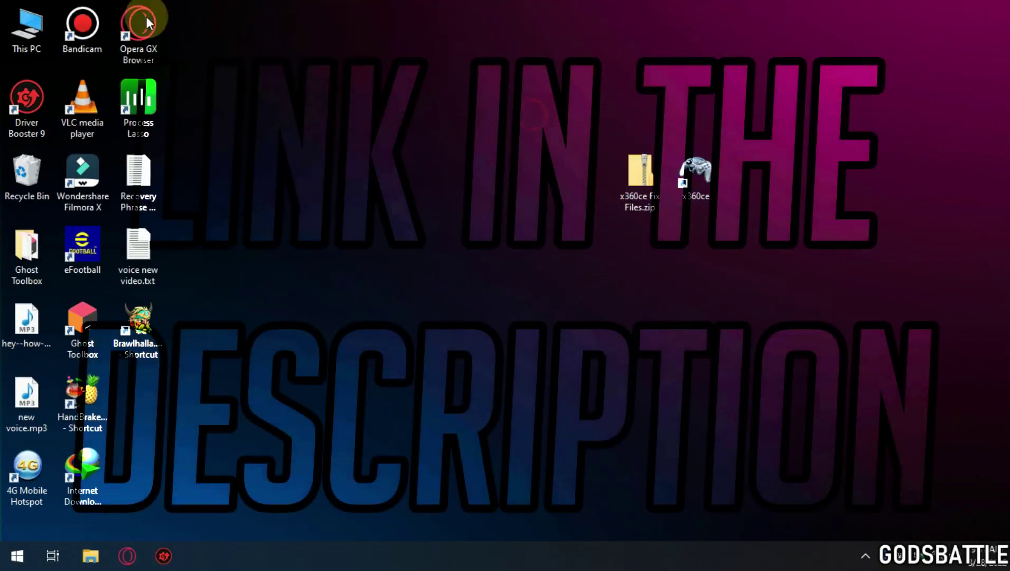
left_click_drag(693, 173, 465, 101)
right_click(466, 97)
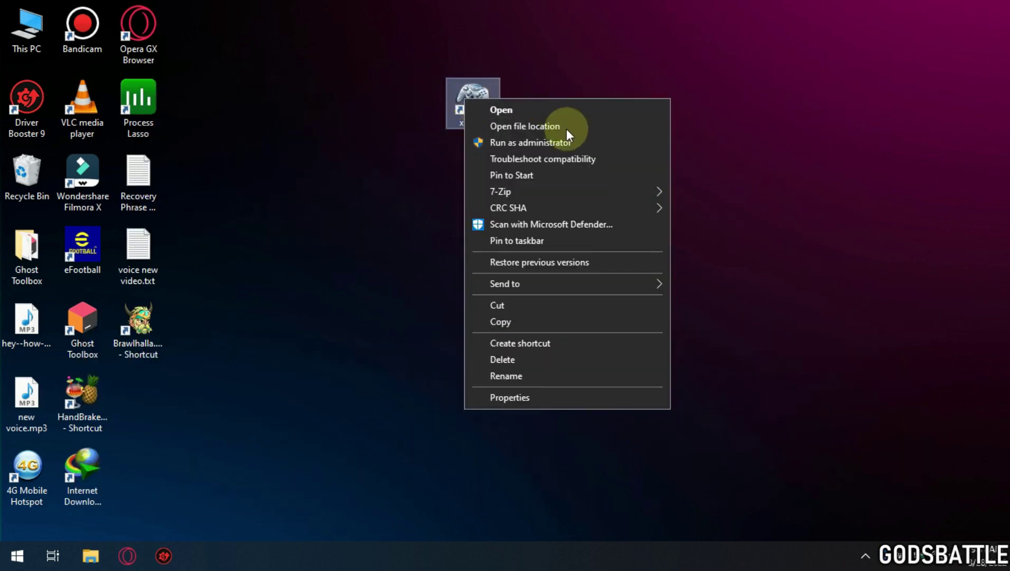
left_click(544, 145)
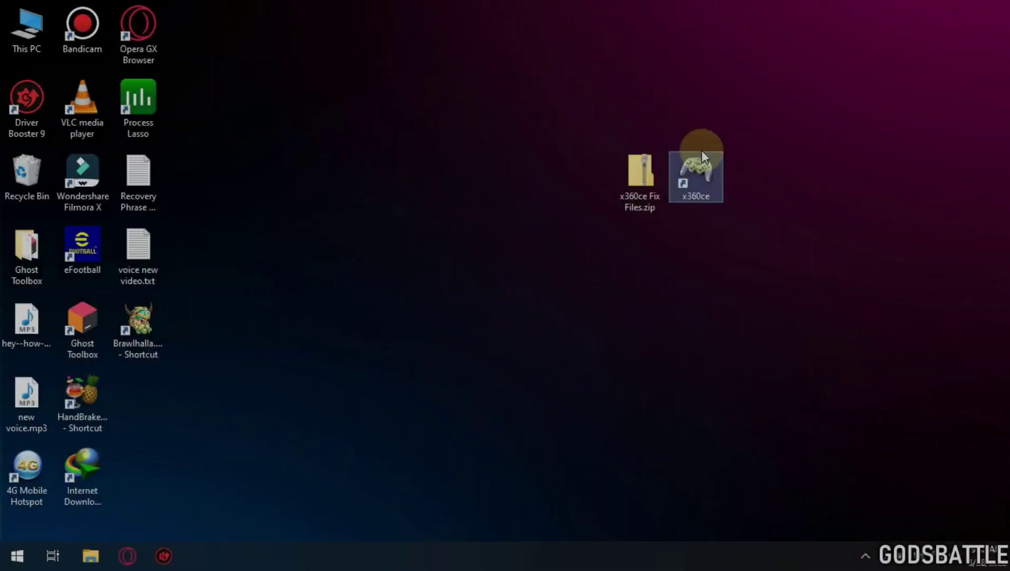
Step: Maximize File Explorer and open the BootHDD (C:) drive from This PC
right_click(687, 88)
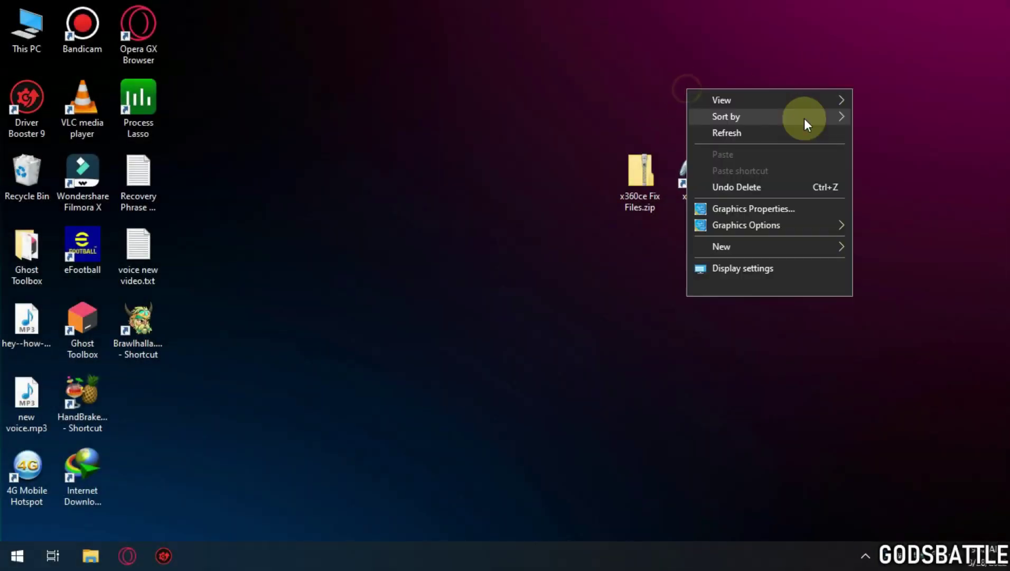
left_click(789, 133)
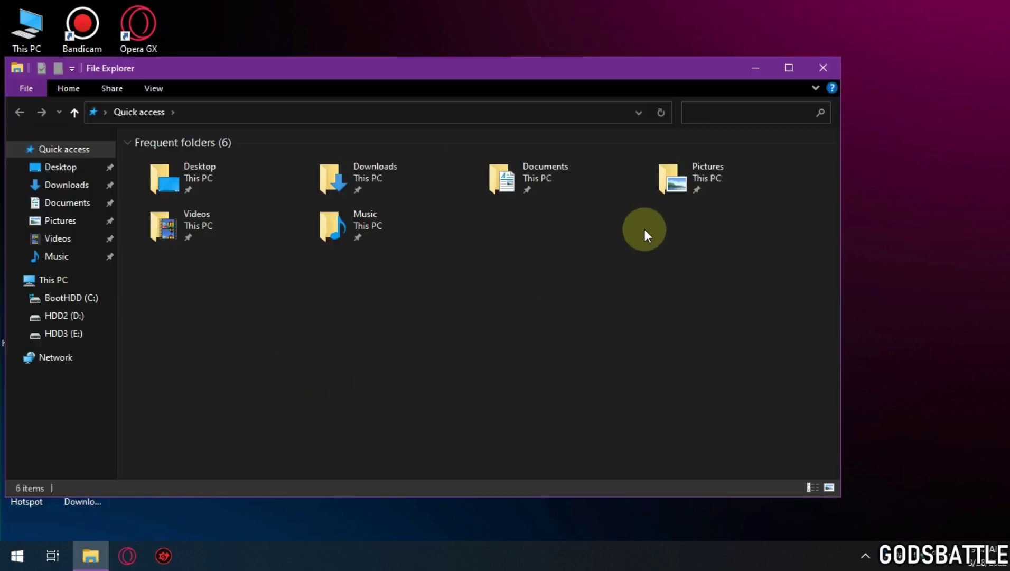
left_click(789, 68)
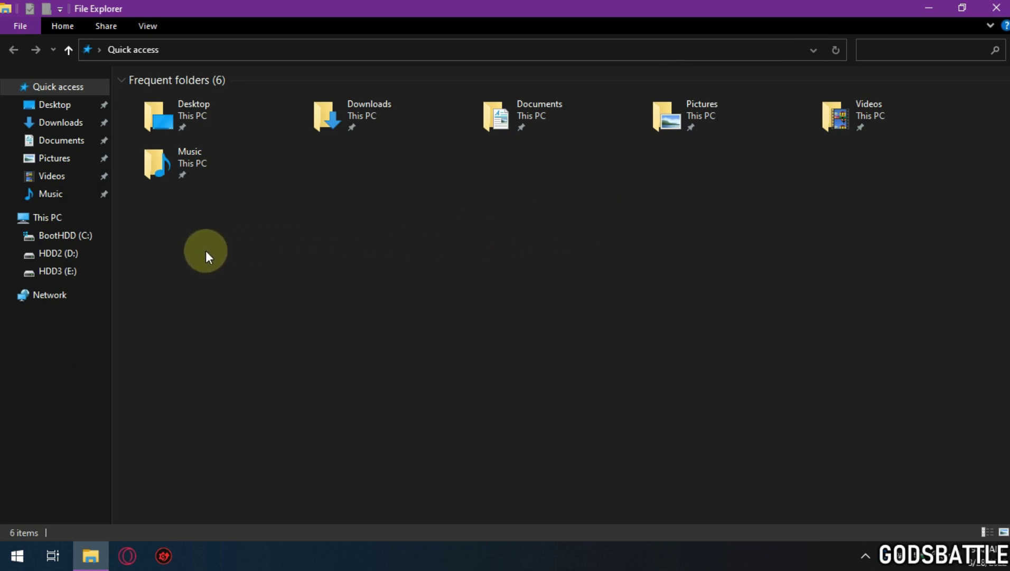
left_click(85, 218)
left_click_drag(159, 174, 246, 274)
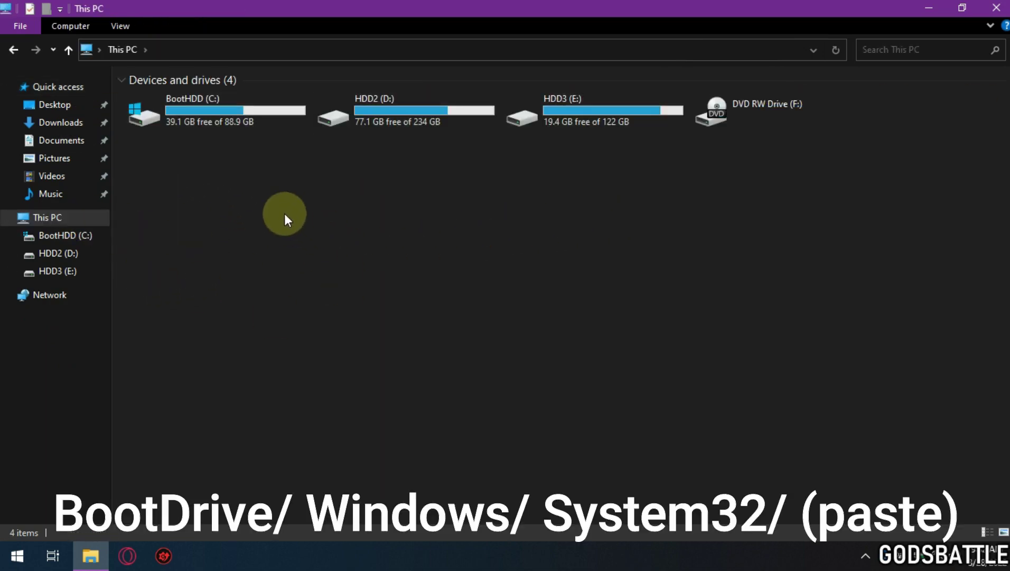
left_click(255, 120)
right_click(255, 118)
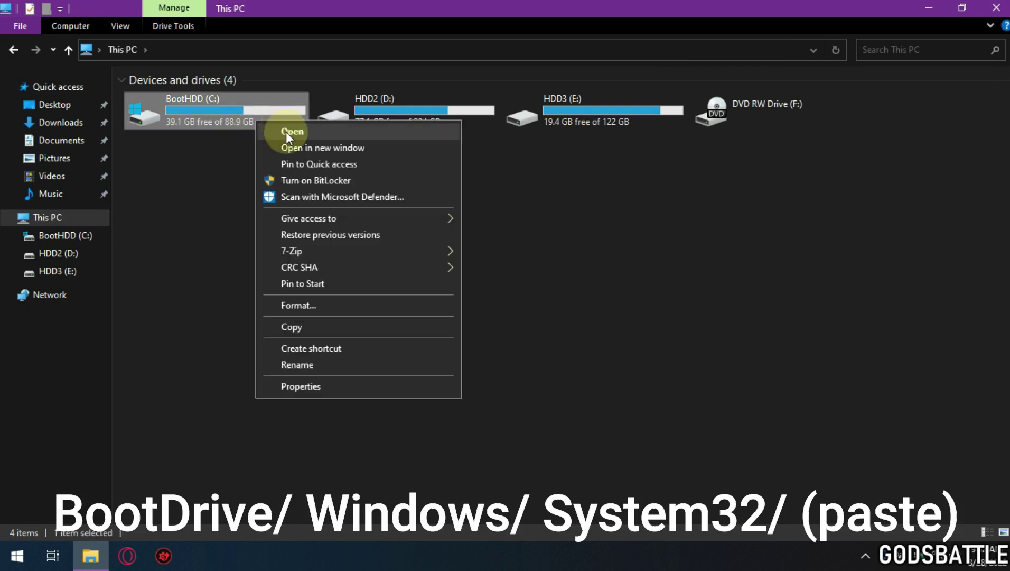
left_click(288, 130)
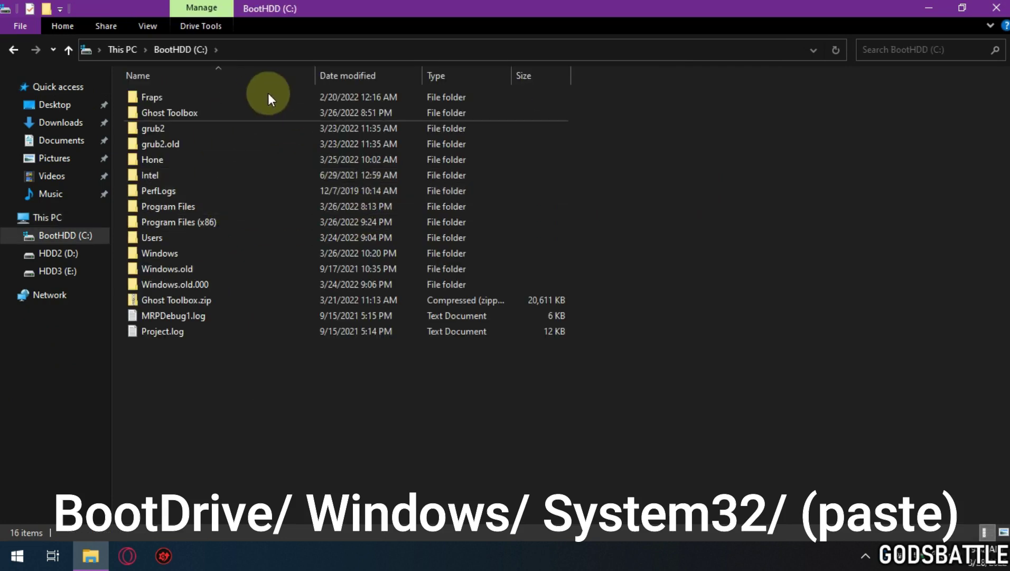
Step: Open the Windows folder, then its System32 subfolder
left_click_drag(167, 417, 288, 403)
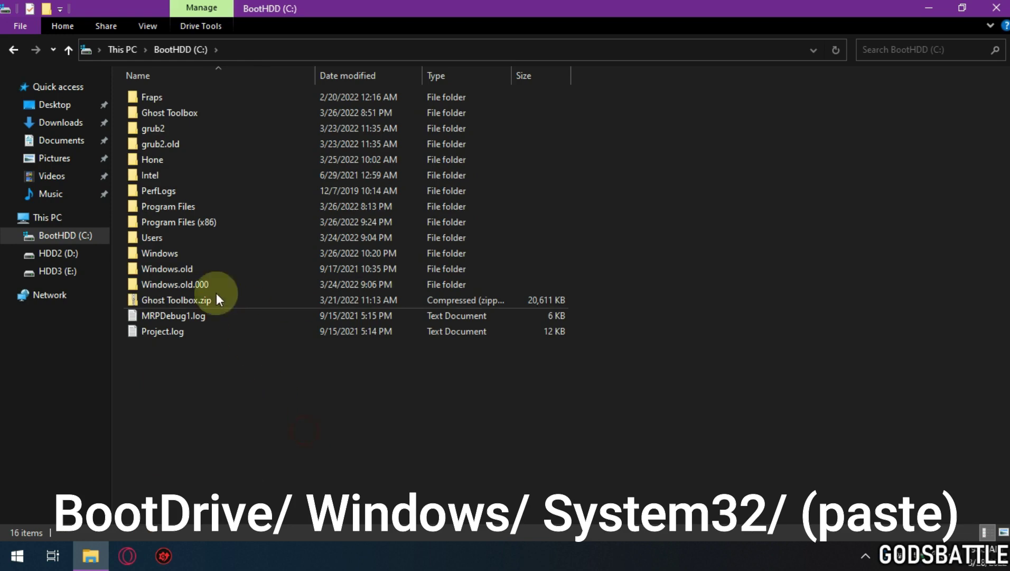
double_click(169, 253)
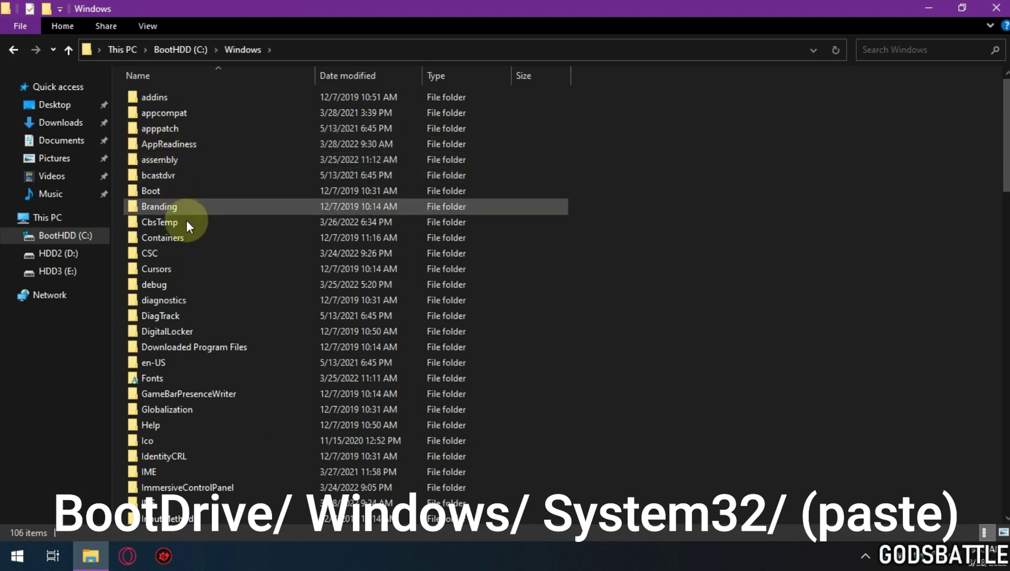
left_click_drag(1003, 129, 1006, 323)
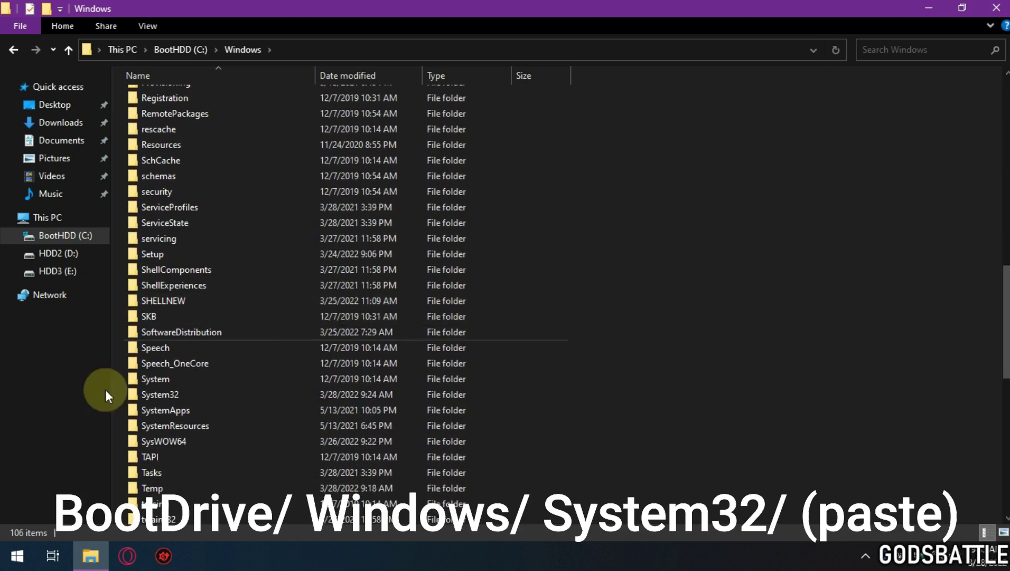
left_click(154, 399)
double_click(154, 400)
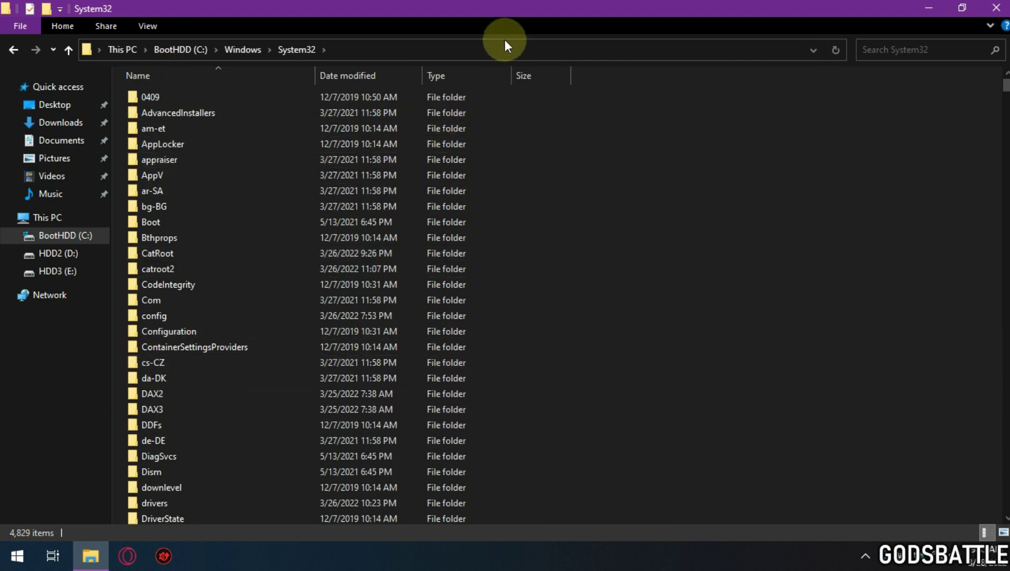
Step: Snap System32 to the left half and extract x360ce Fix Files.zip into an x360ce Fix Files folder
left_click_drag(492, 11, 1004, 142)
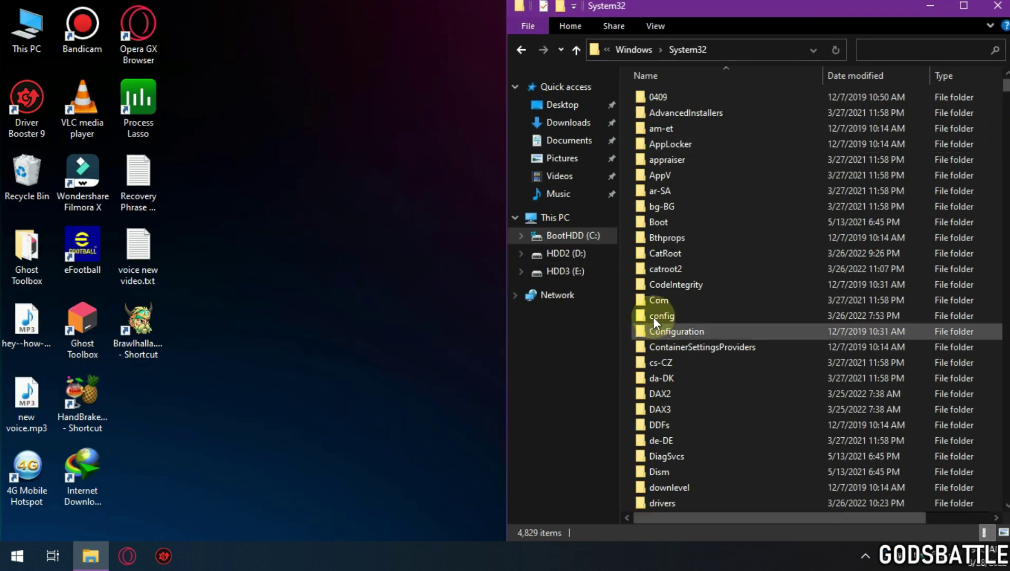
left_click_drag(681, 10, 1, 21)
right_click(634, 183)
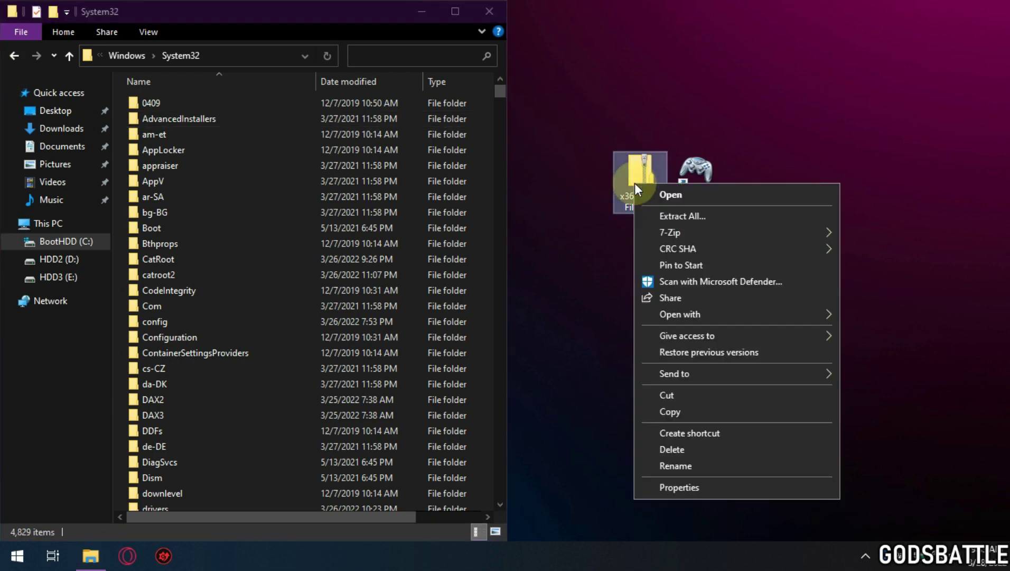
mouse_move(724, 235)
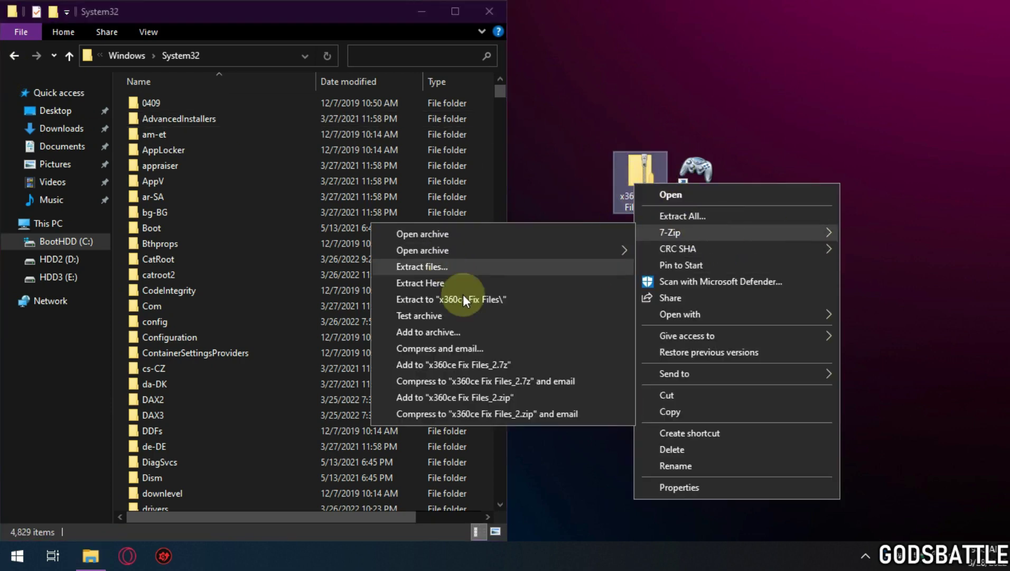
left_click(473, 299)
Step: Open the x360ce Fix Files folder and snap it to the right half
right_click(723, 253)
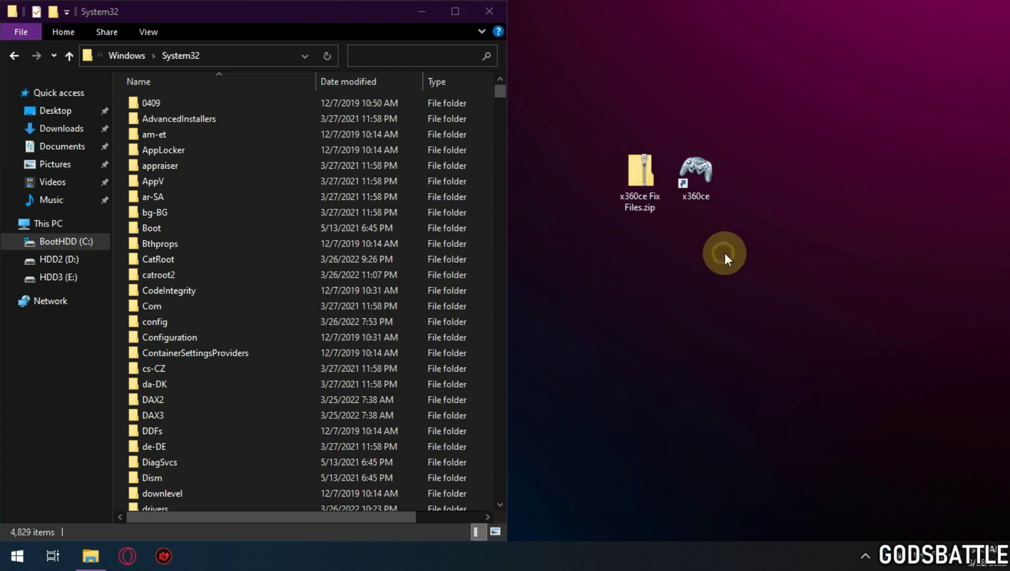
left_click(756, 299)
left_click(422, 12)
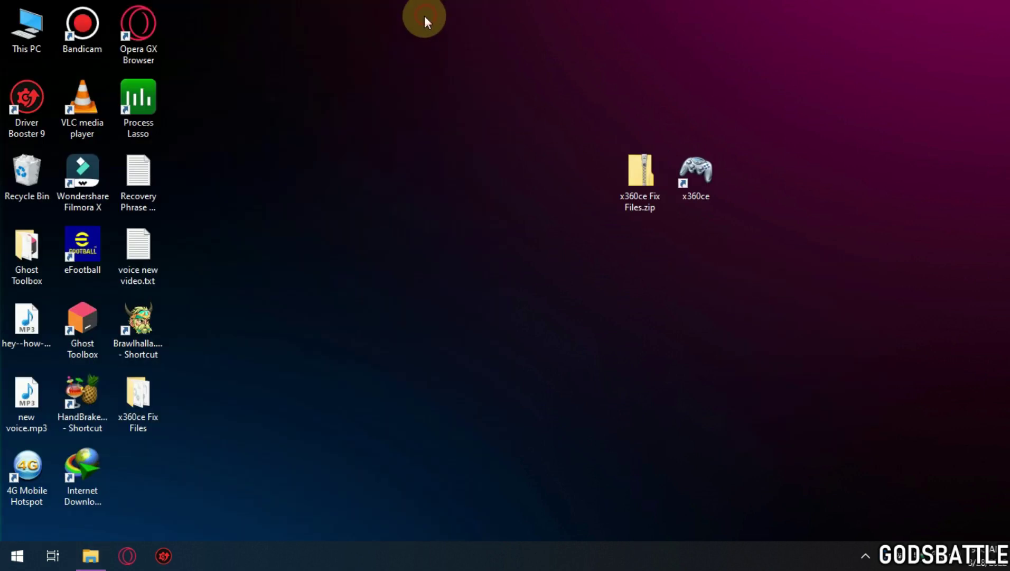
double_click(124, 390)
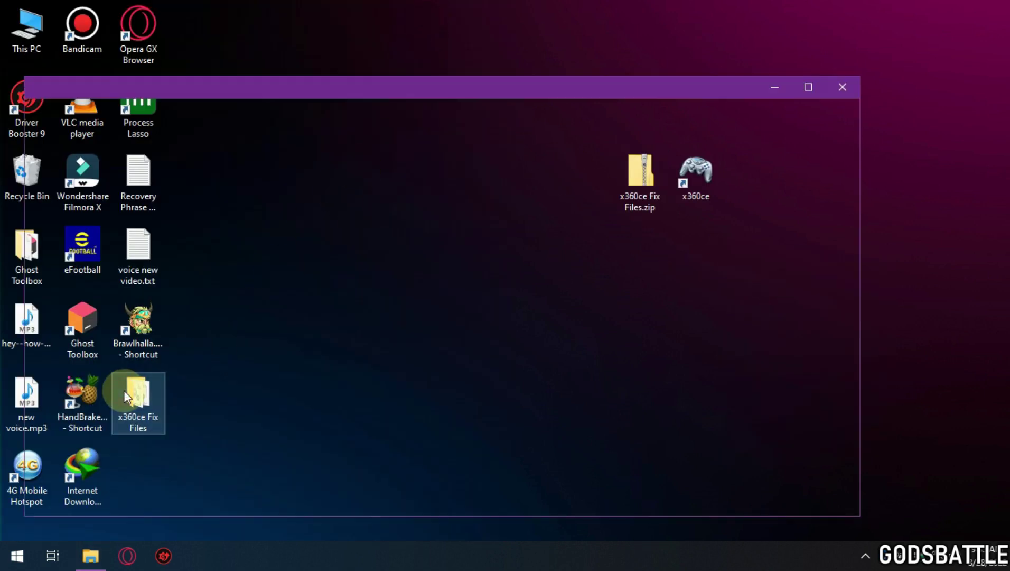
left_click_drag(482, 85, 1004, 144)
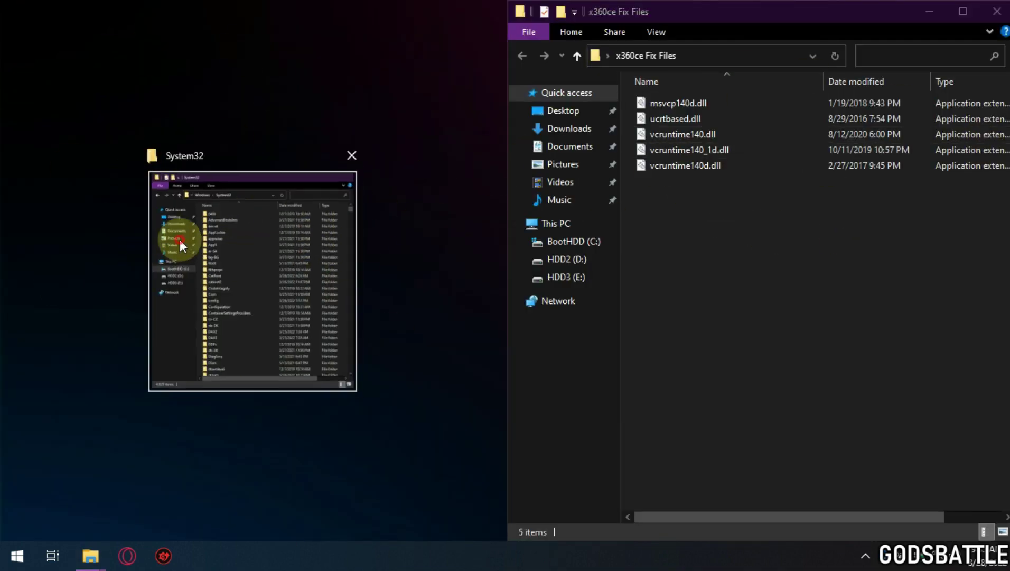
Step: Move all five fix DLLs from x360ce Fix Files into System32
left_click(180, 176)
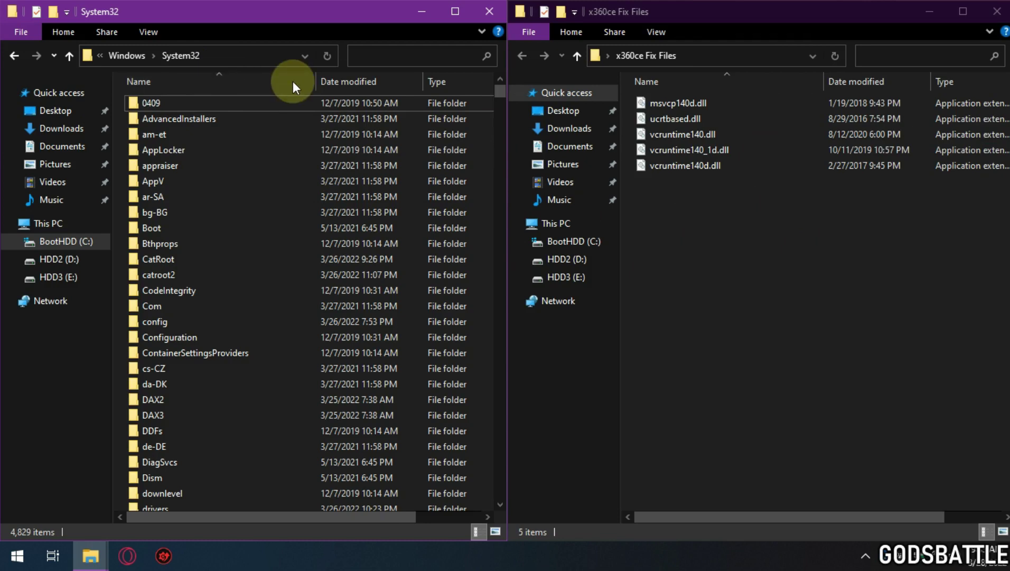
left_click_drag(711, 249, 659, 55)
left_click_drag(772, 165, 122, 338)
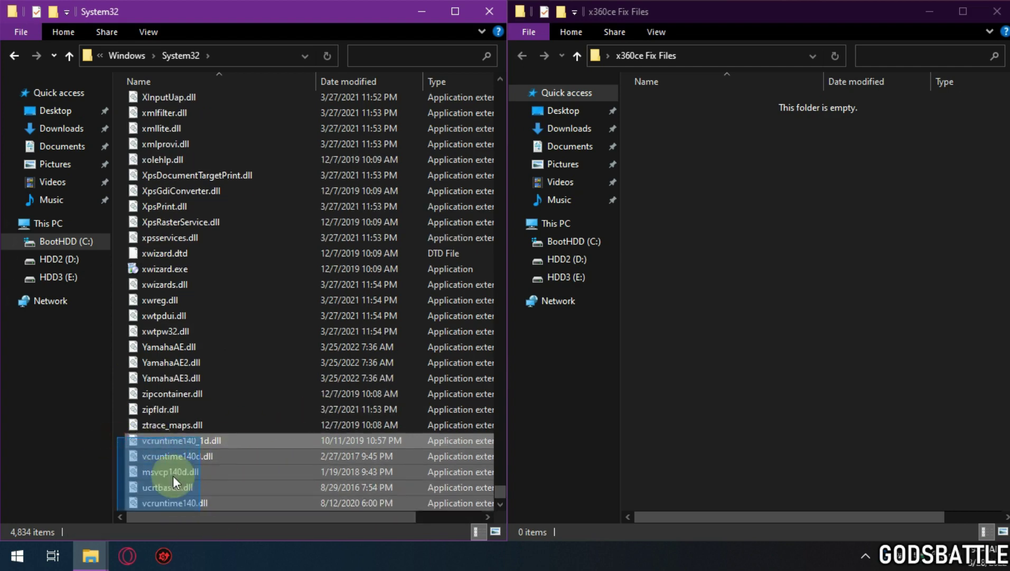
Step: Close the emptied fix files window and System32, then refresh the desktop
left_click(884, 209)
left_click(997, 11)
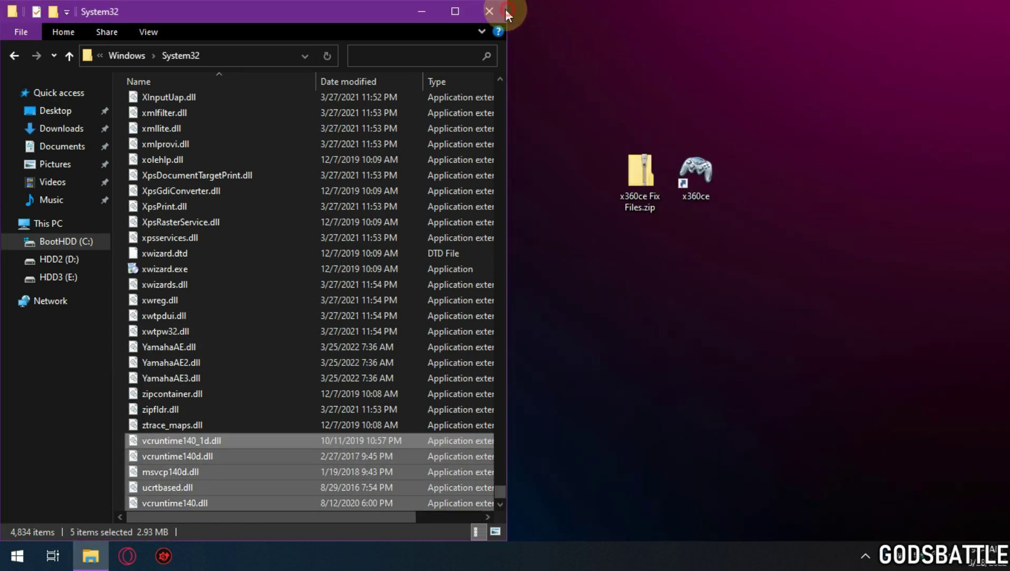
left_click(489, 11)
right_click(842, 172)
left_click(861, 187)
Step: Shift the x360ce shortcut left on the desktop and launch it with Open
left_click_drag(687, 207, 547, 170)
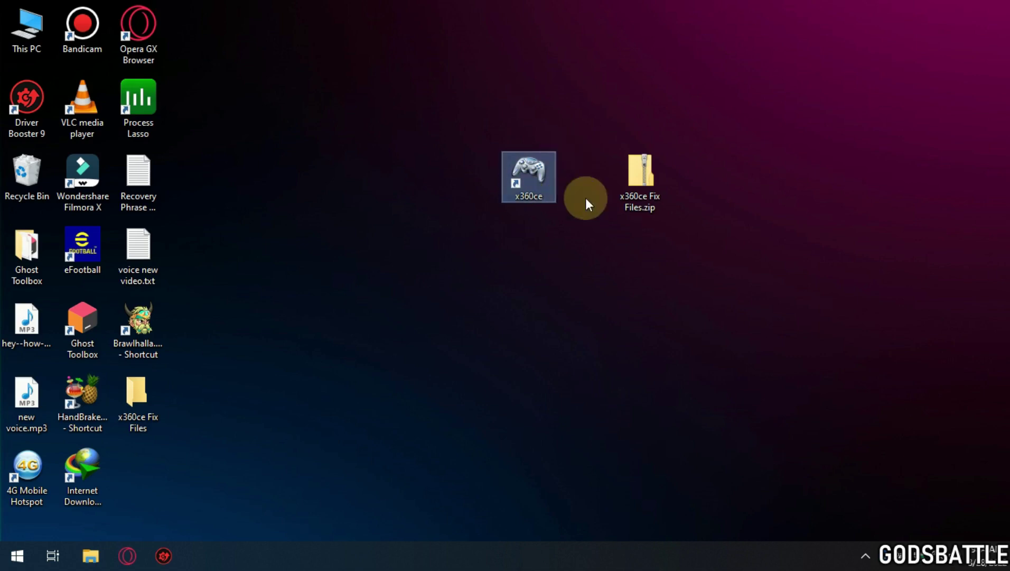
right_click(523, 155)
left_click(608, 168)
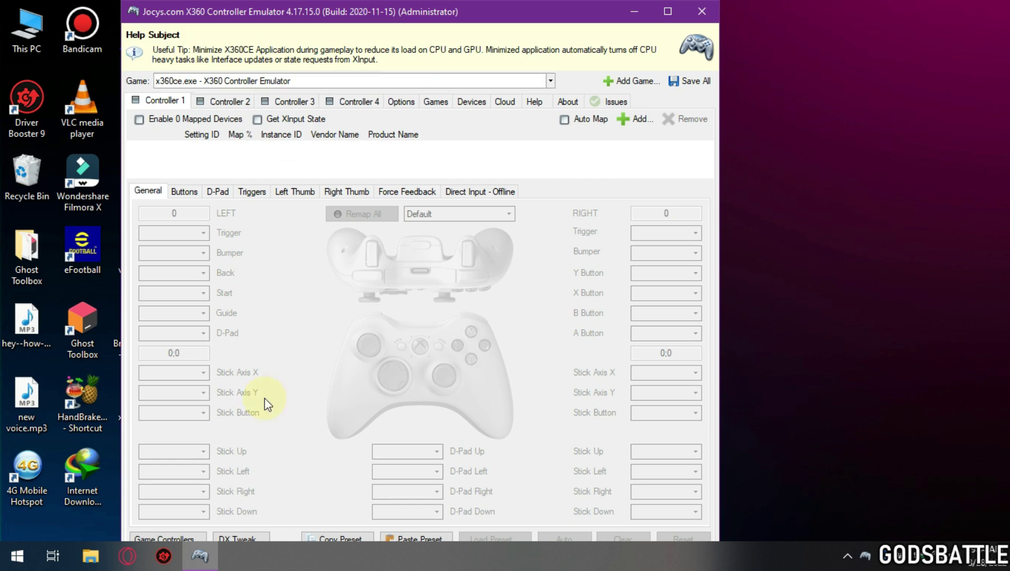
Step: Minimize x360ce and bring it back via the tray icon's Open Application
left_click(668, 12)
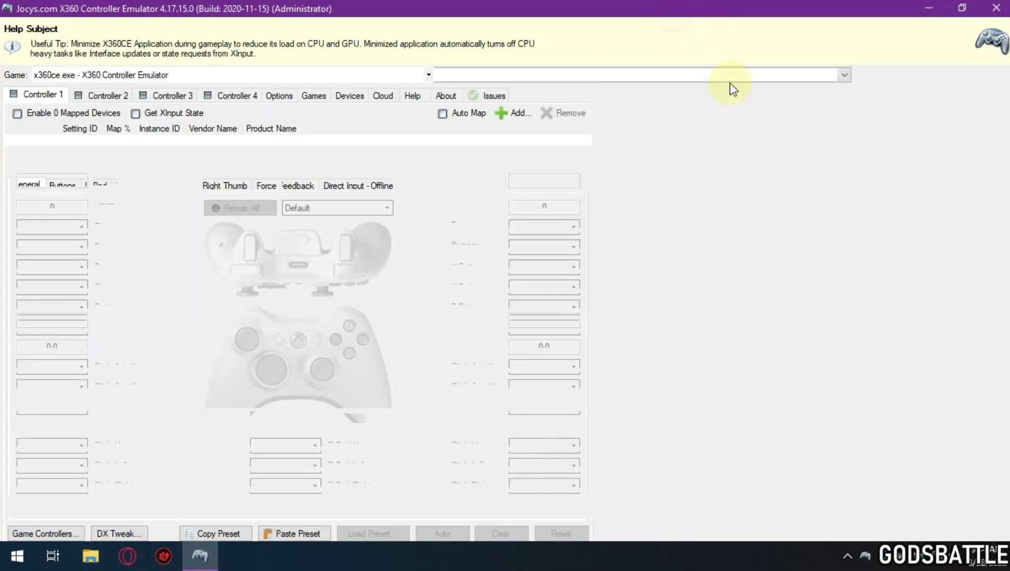
left_click(846, 554)
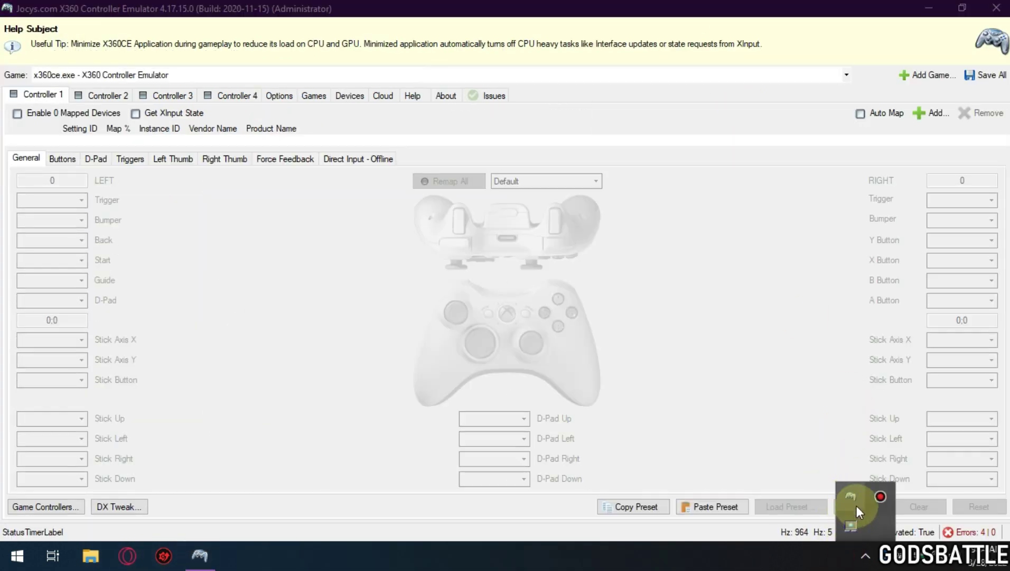
left_click(939, 10)
left_click(864, 554)
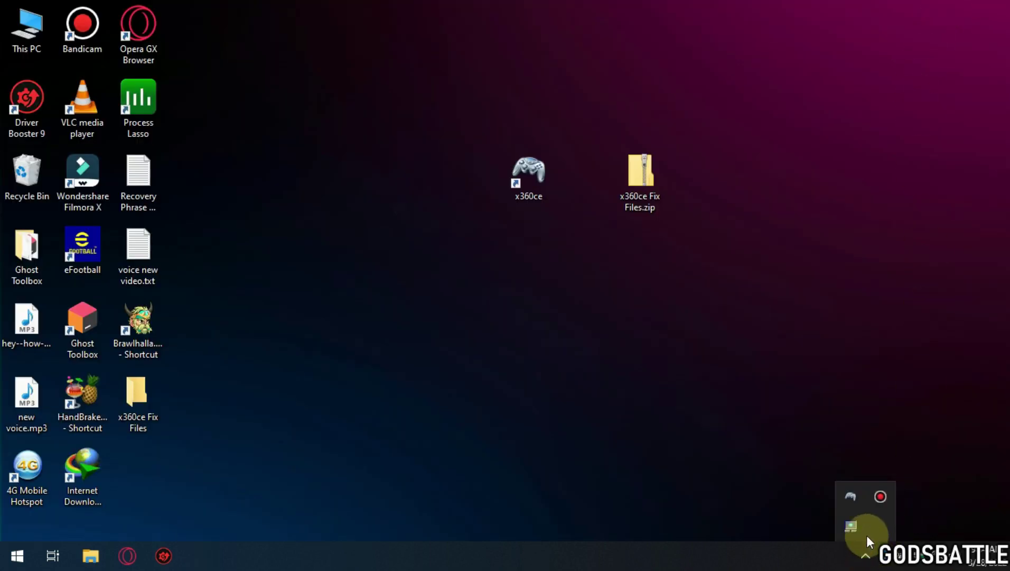
right_click(853, 496)
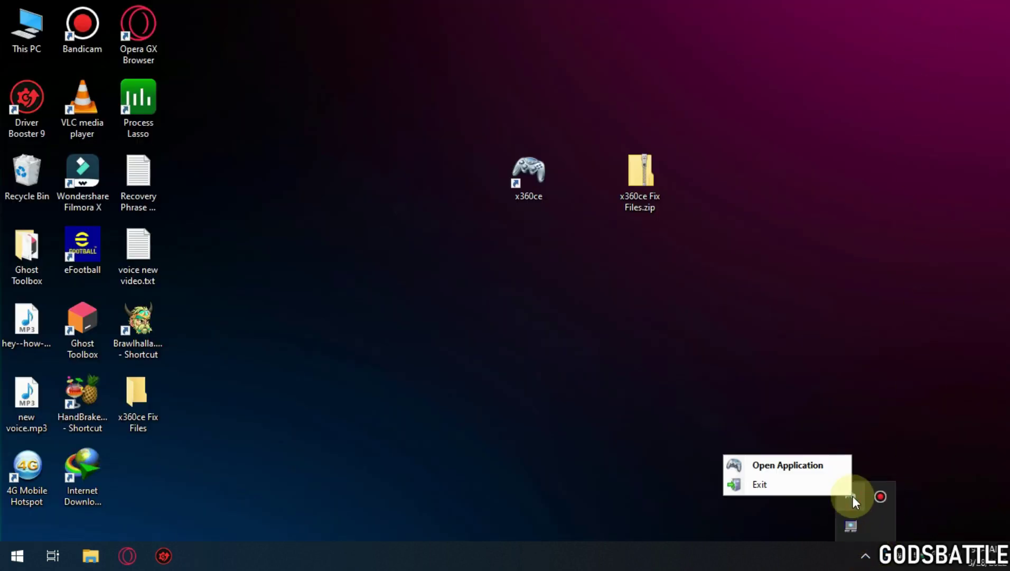
left_click(827, 463)
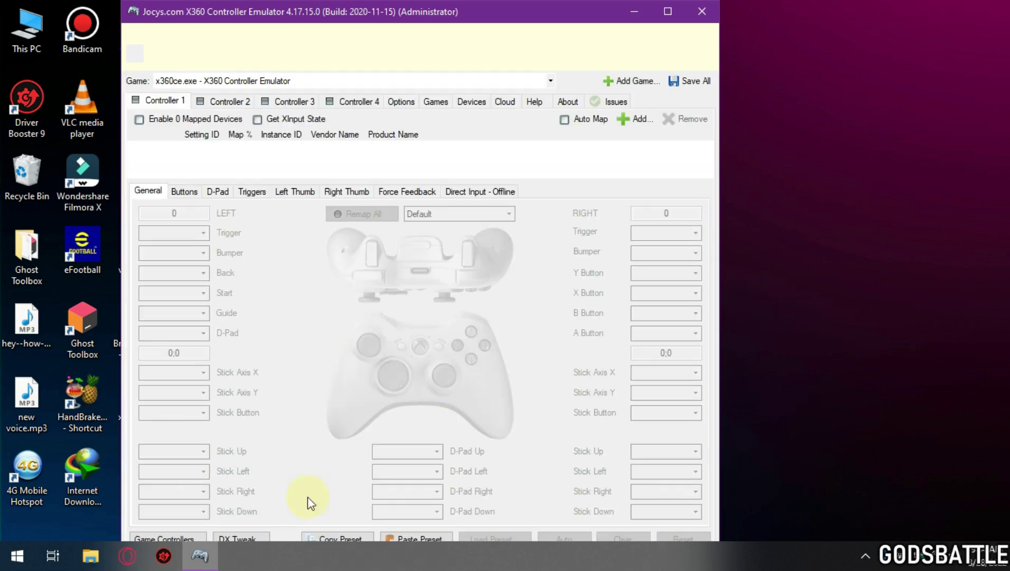
Step: Maximize x360ce, verify Issues shows 'All OK. No issues were found.', return to Controller 1
left_click(667, 11)
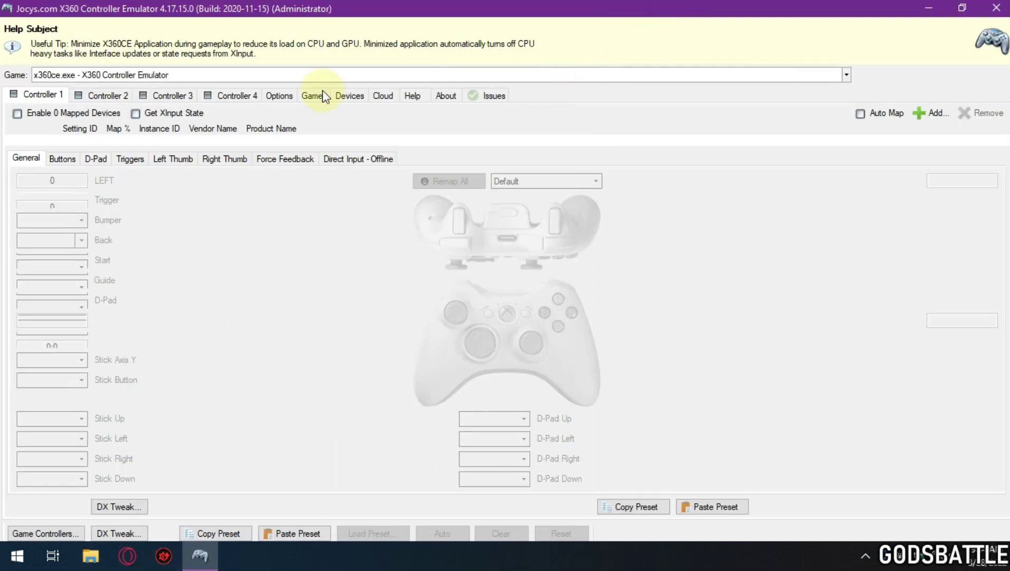
left_click(493, 100)
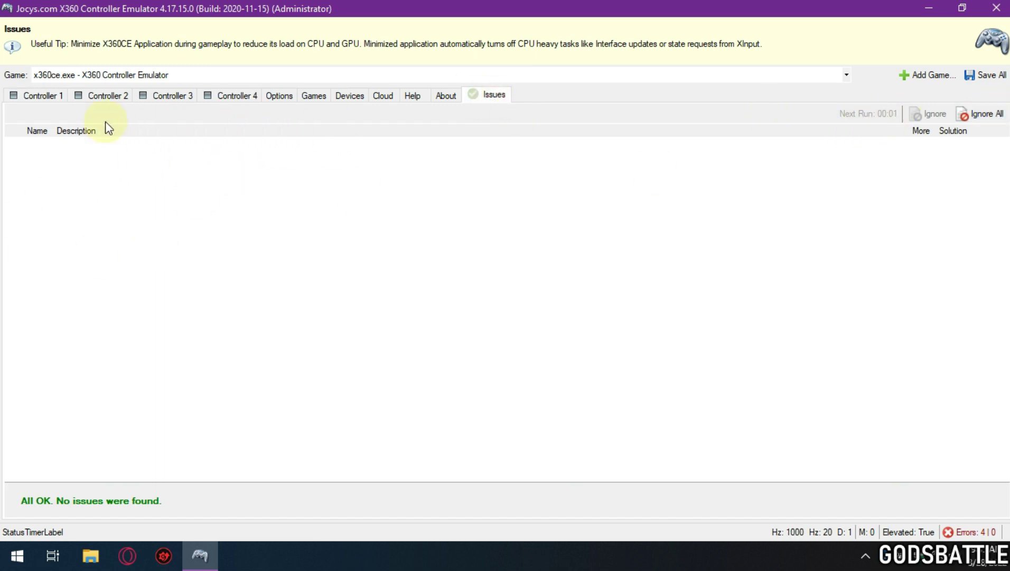
left_click(55, 96)
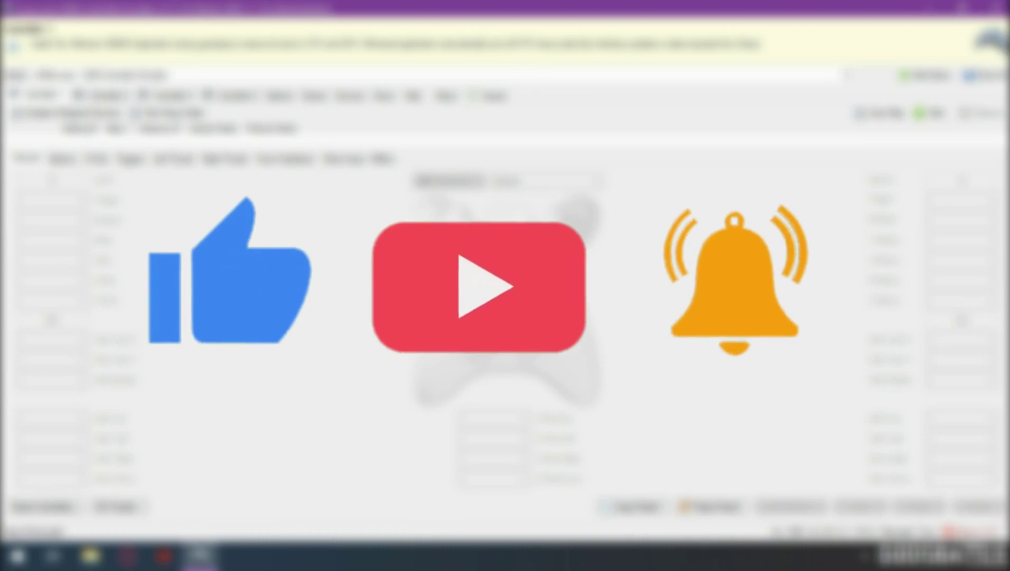